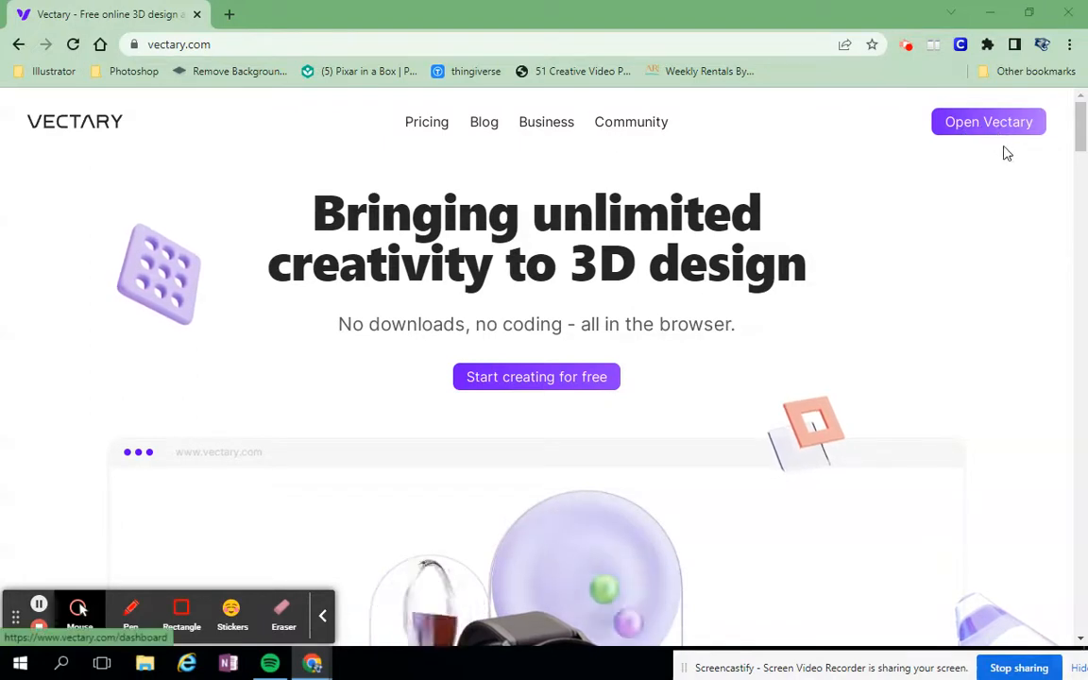
Create a new blank project in the workspace, without using any of the offered templates.
click(962, 148)
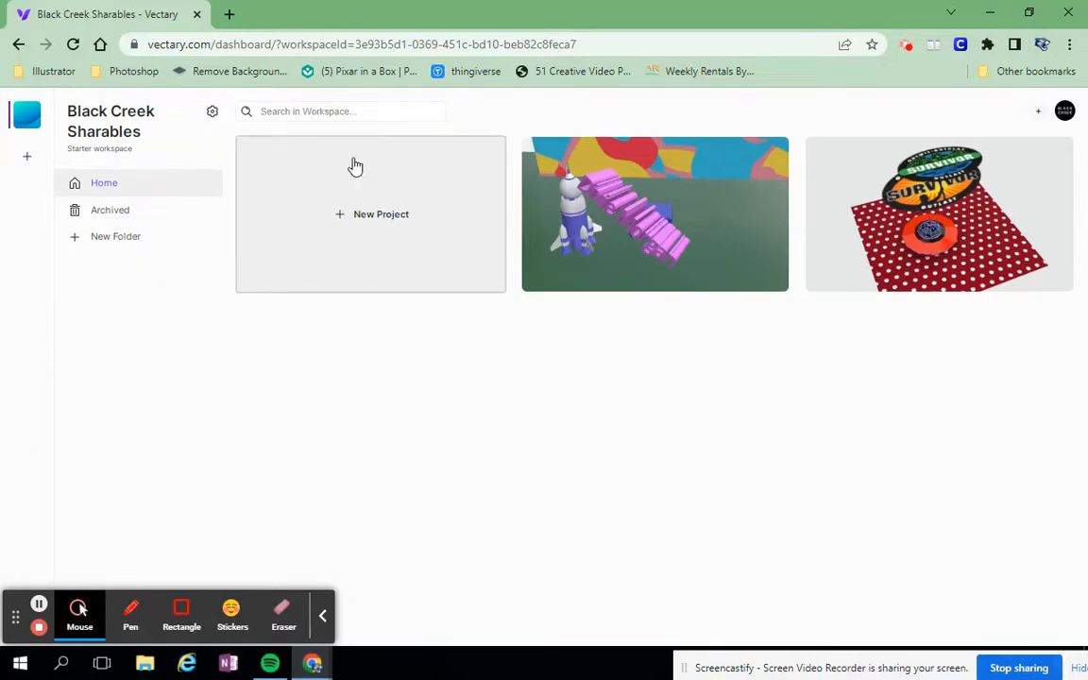
click(381, 226)
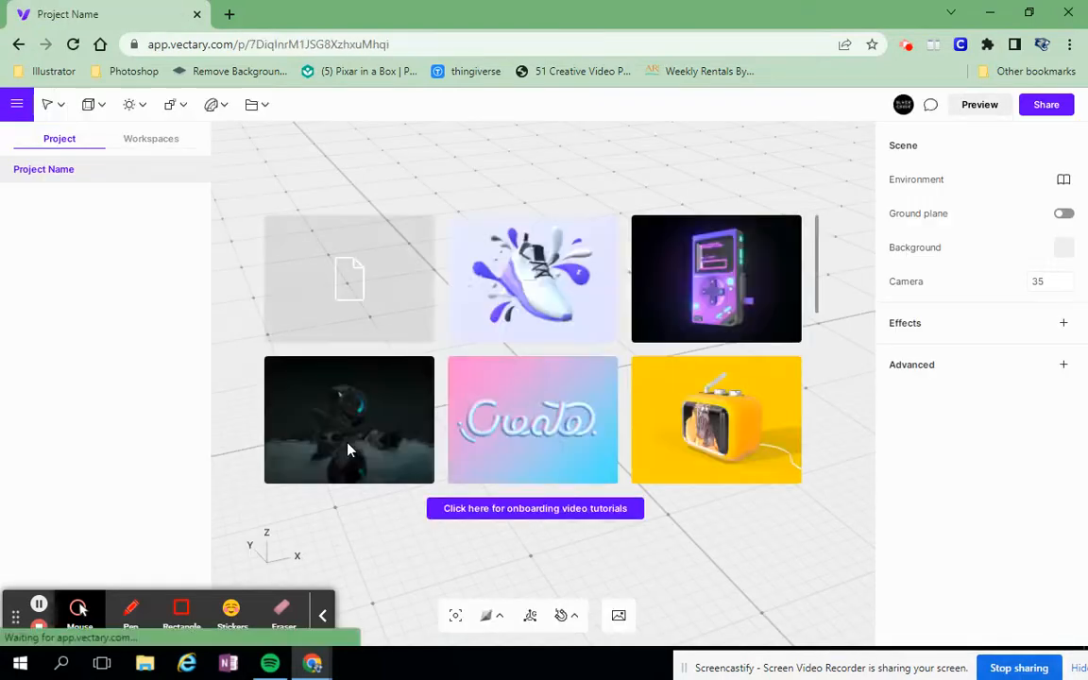
click(376, 534)
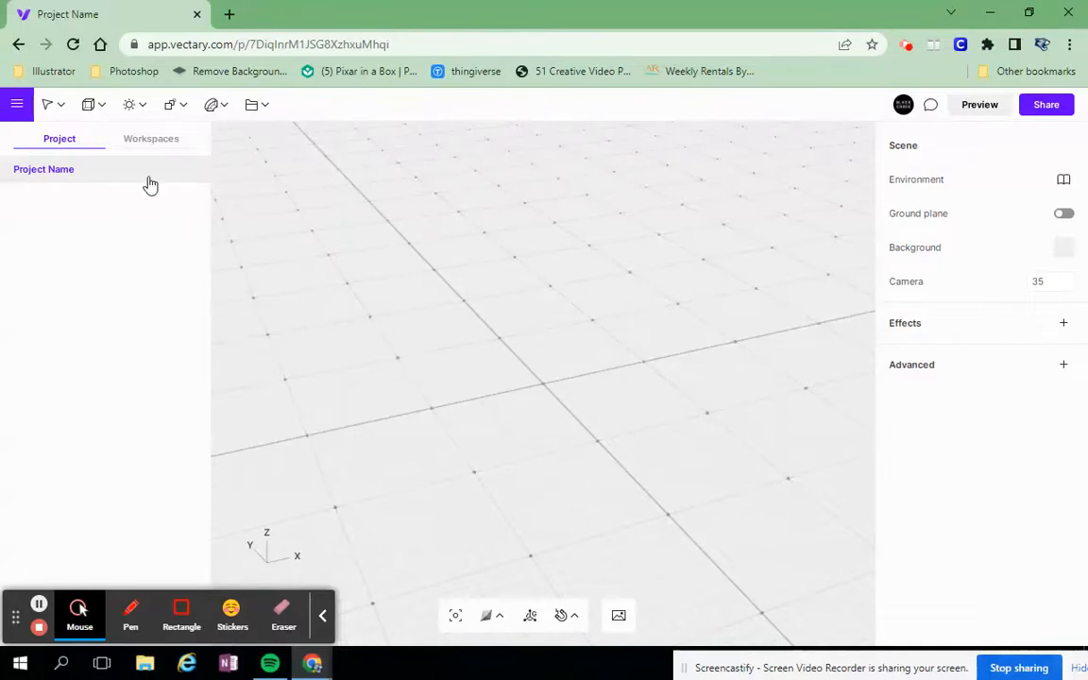
Add a plane and scale it up evenly to about 880 by 880 as the ground of the scene.
click(104, 109)
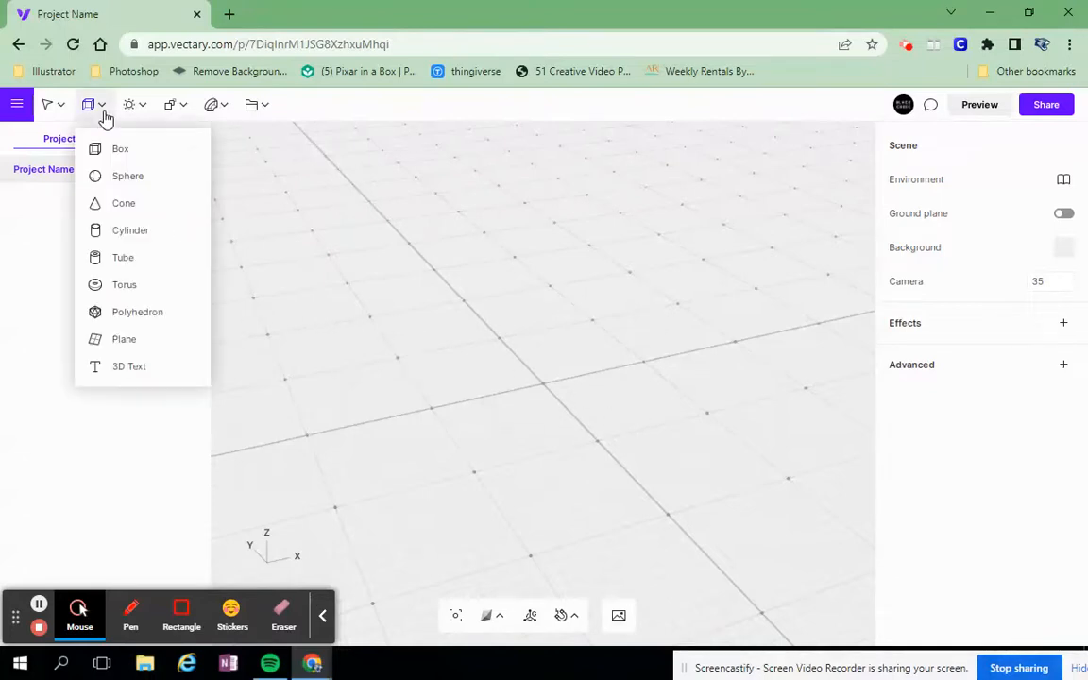
click(121, 339)
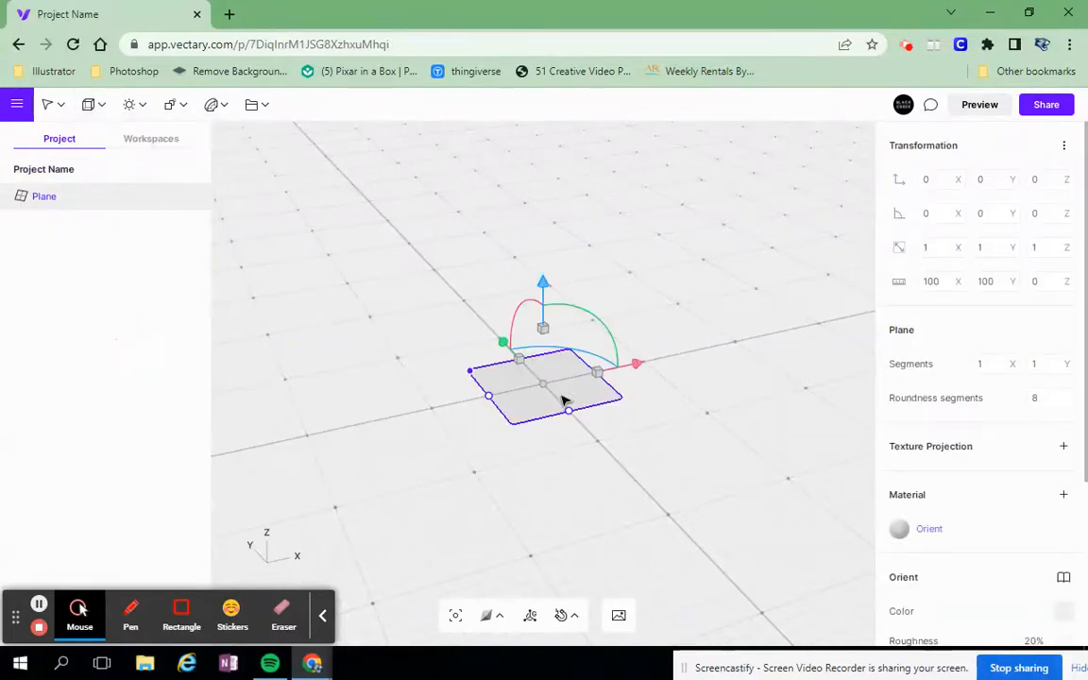
drag(517, 360, 465, 250)
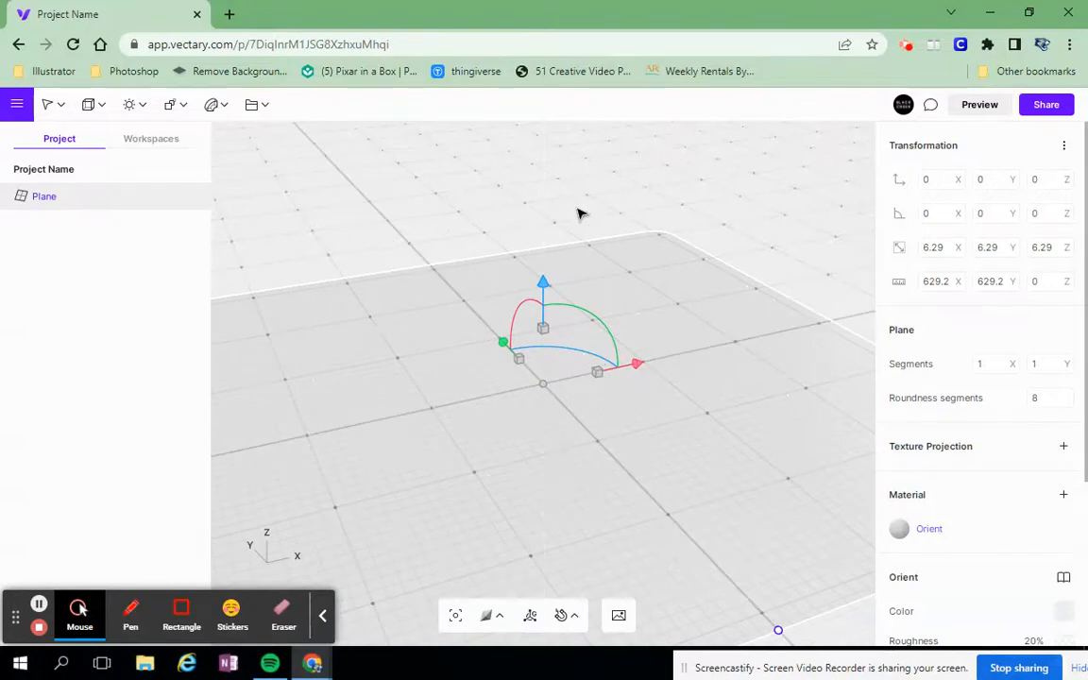
drag(602, 374, 500, 274)
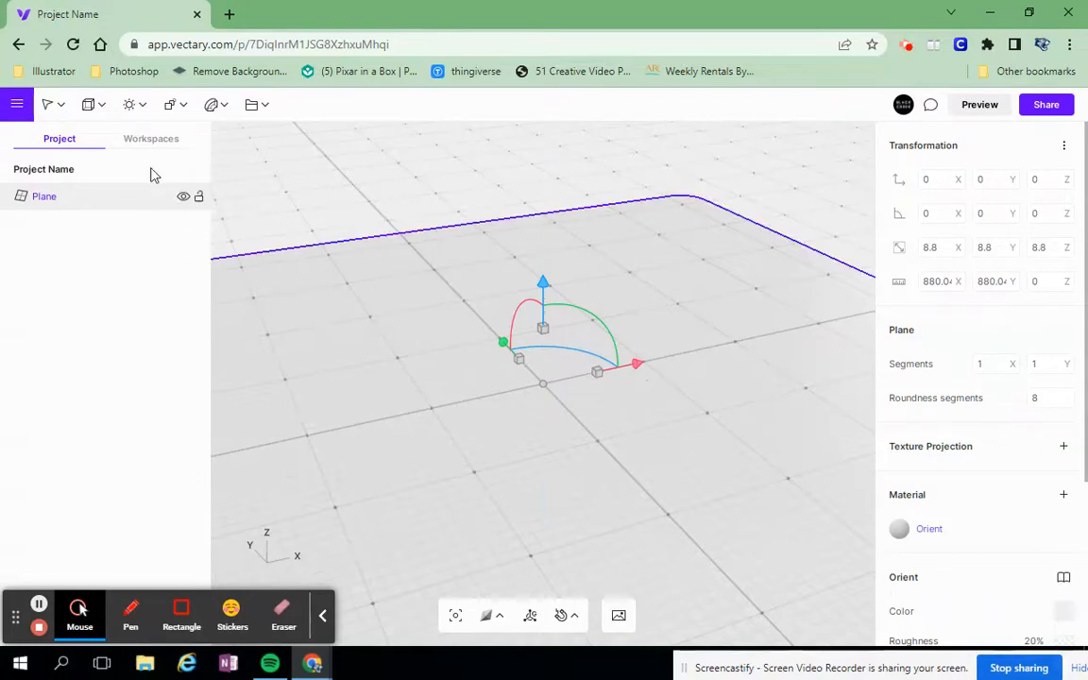
Add a cylinder and move it to about X 28, Y 9.7, Z -5 on the plane.
click(106, 111)
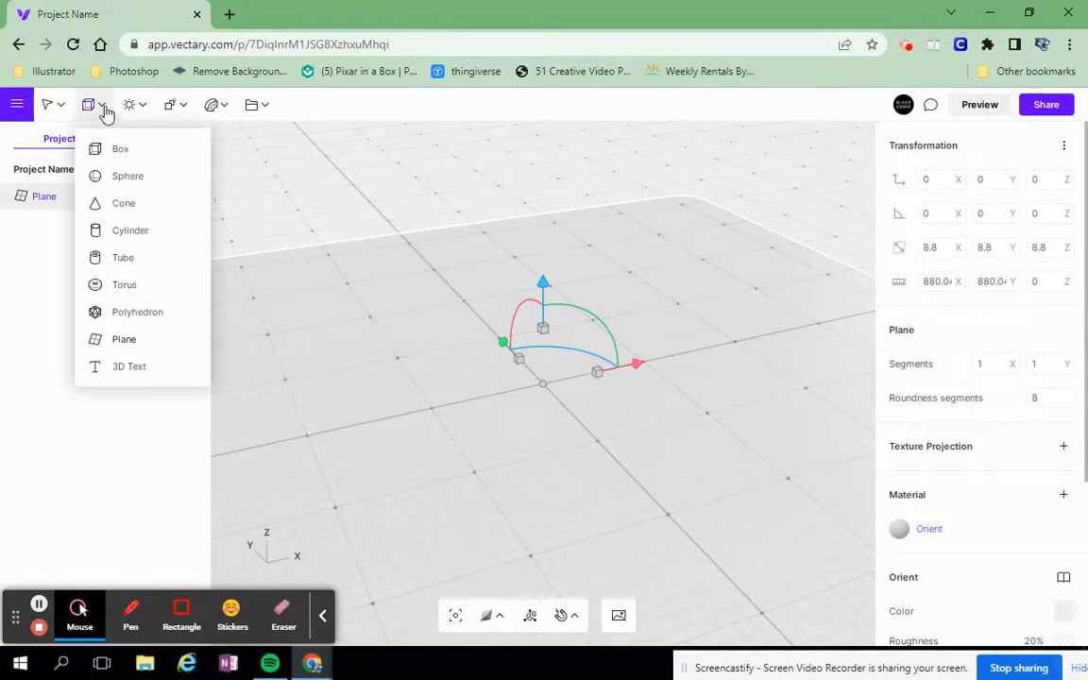
click(118, 234)
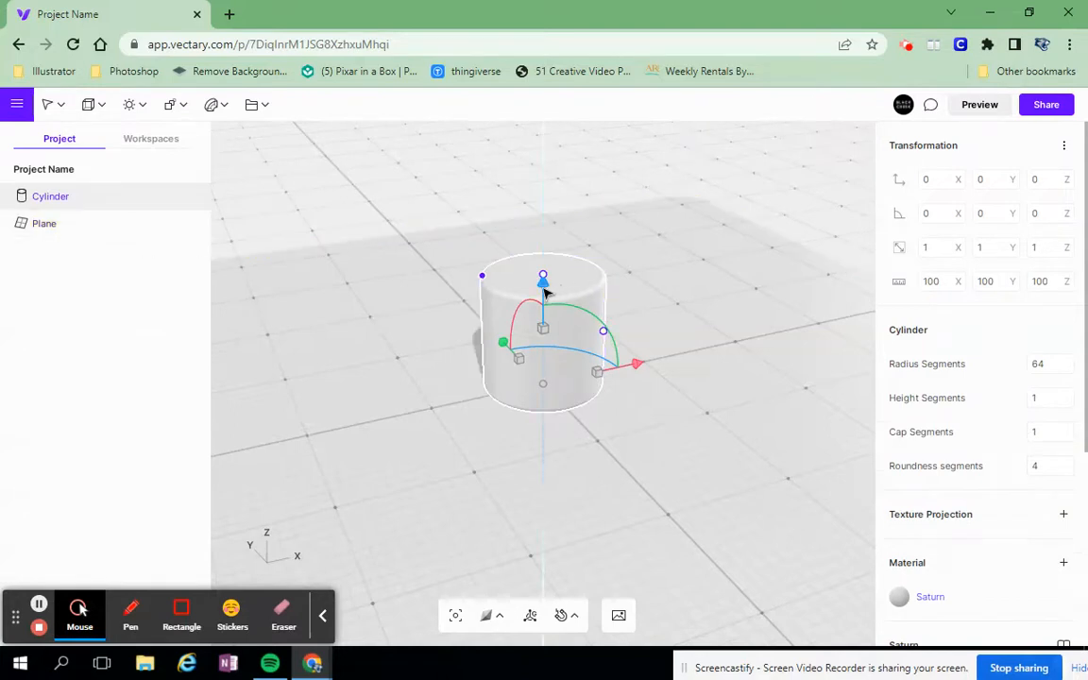
drag(545, 293, 521, 297)
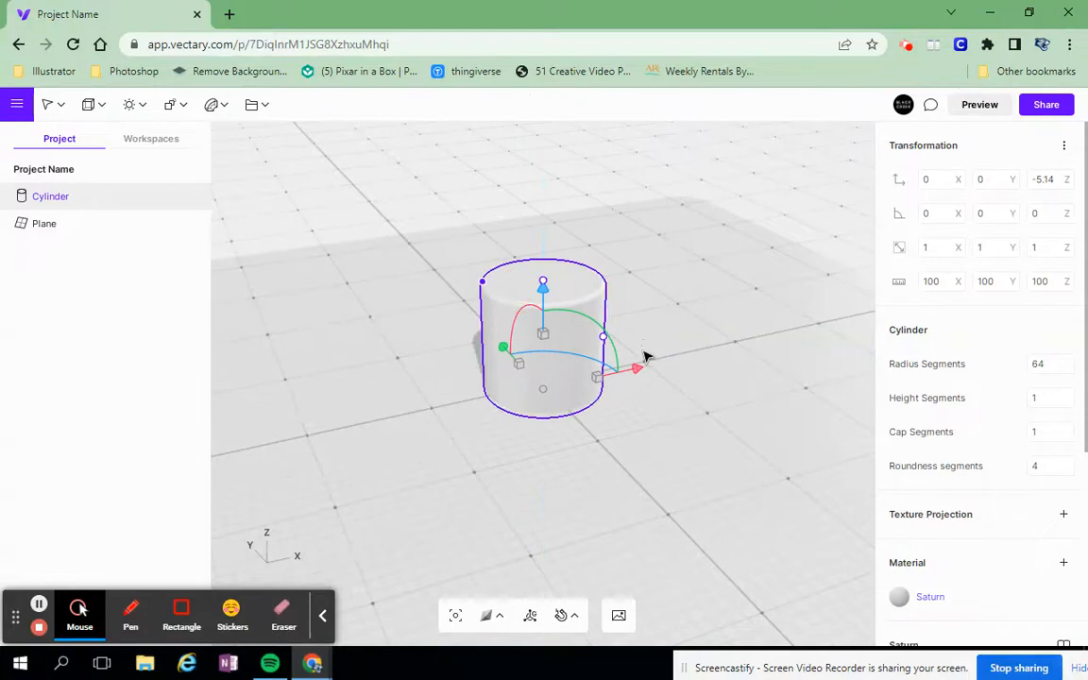
drag(637, 370, 709, 365)
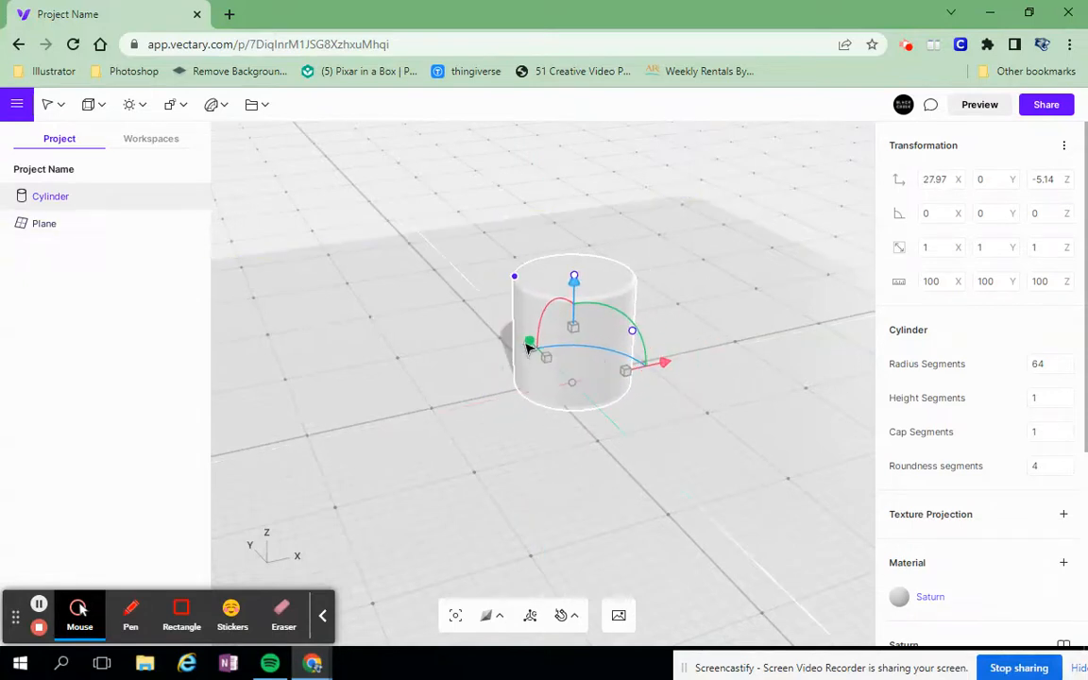
mouse_move(527, 338)
mouse_down()
mouse_move(364, 156)
mouse_move(412, 238)
mouse_move(720, 592)
mouse_move(515, 353)
mouse_move(522, 340)
mouse_up()
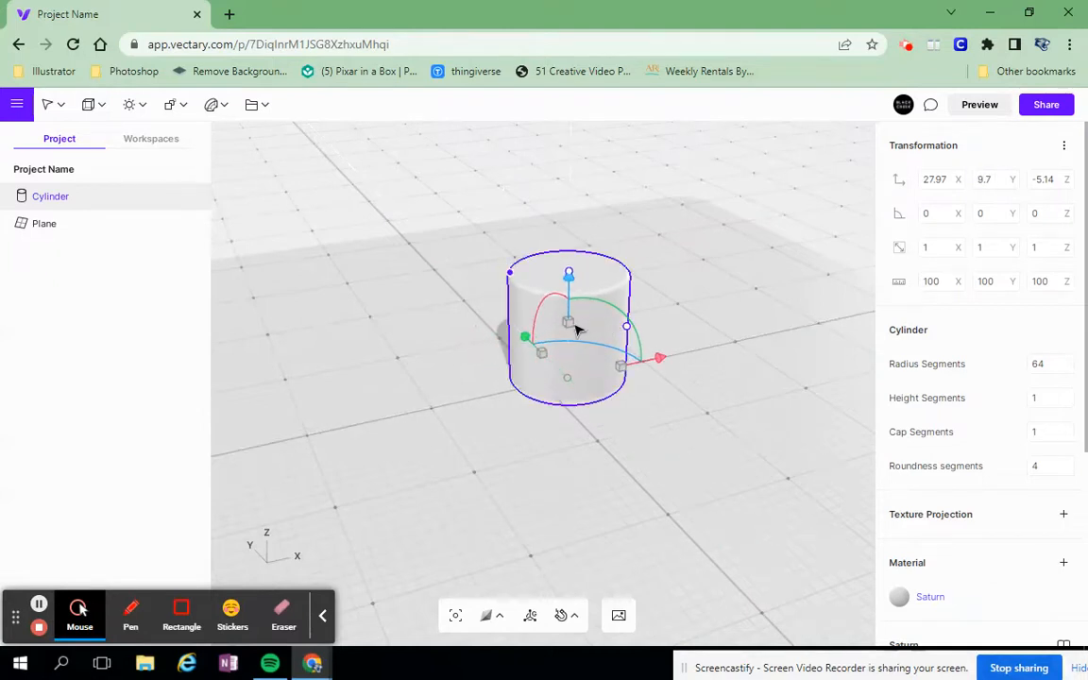
Try rescaling the cylinder, and undo the size changes.
drag(573, 323, 629, 324)
drag(517, 320, 619, 365)
key(ctrl+z)
key(ctrl+z)
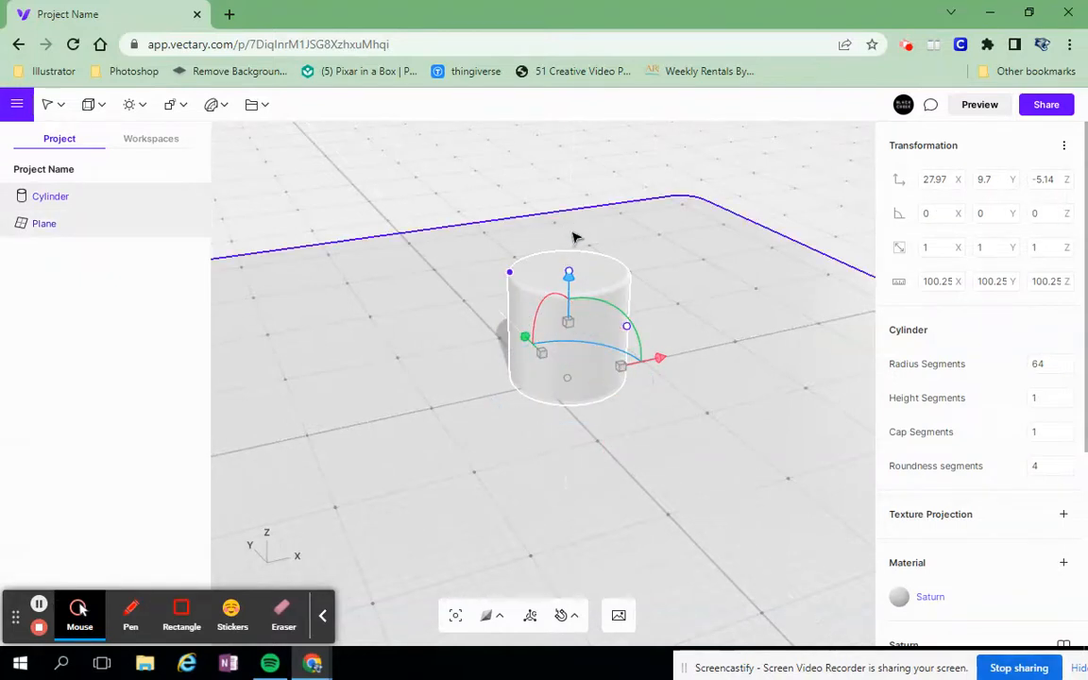
Reshape the cylinder into a thin pole about 24 wide and 253 tall.
drag(572, 273, 618, 108)
drag(631, 241, 586, 238)
scroll(618, 244, down, 2)
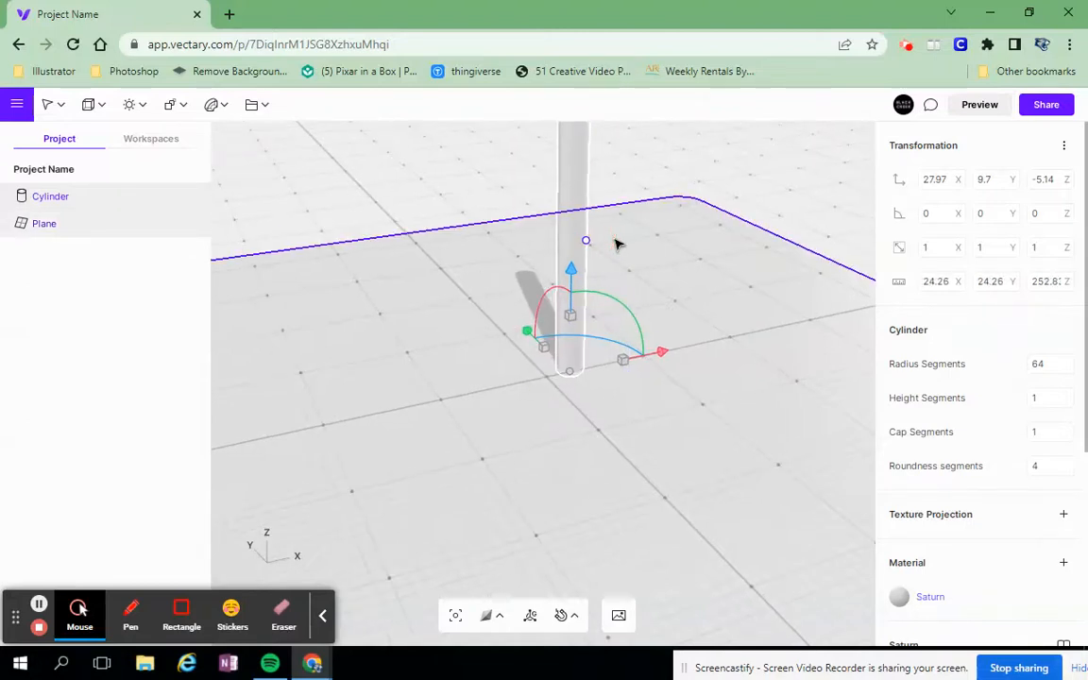
scroll(677, 239, down, 3)
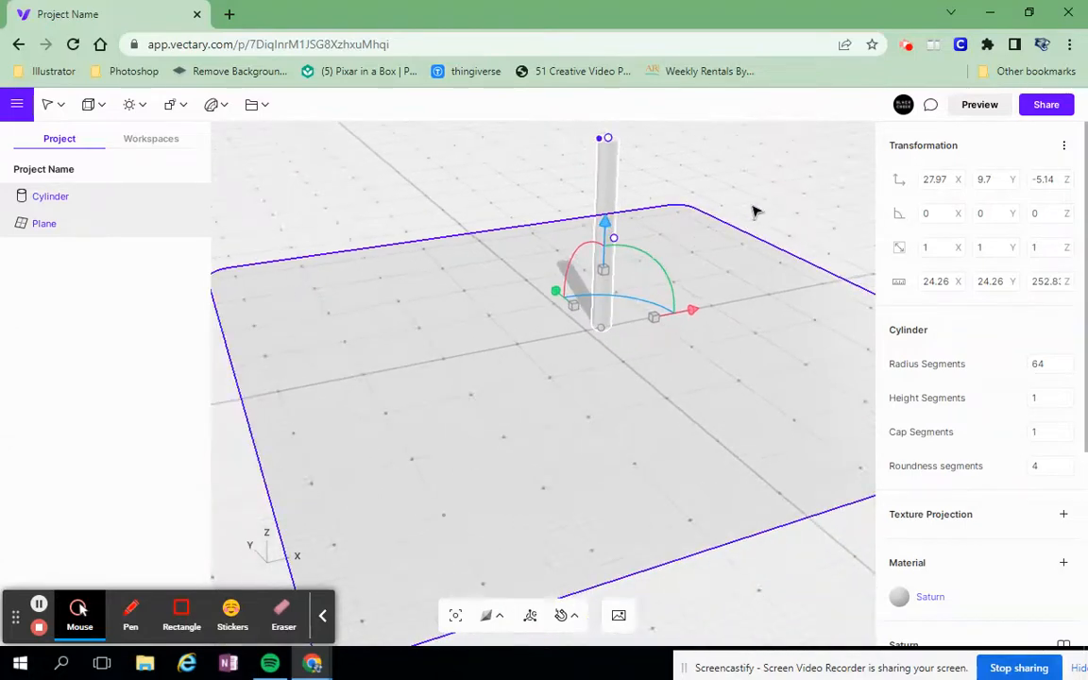
Move the pole across the plane to about X -200, Y -117.
drag(772, 195, 826, 212)
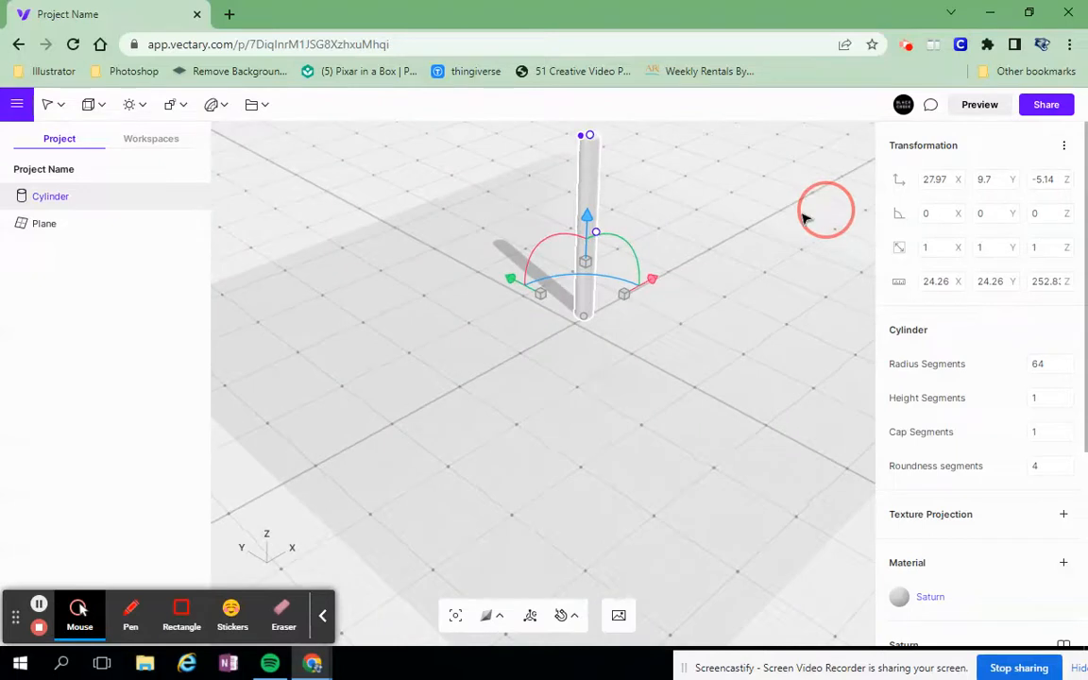
click(749, 229)
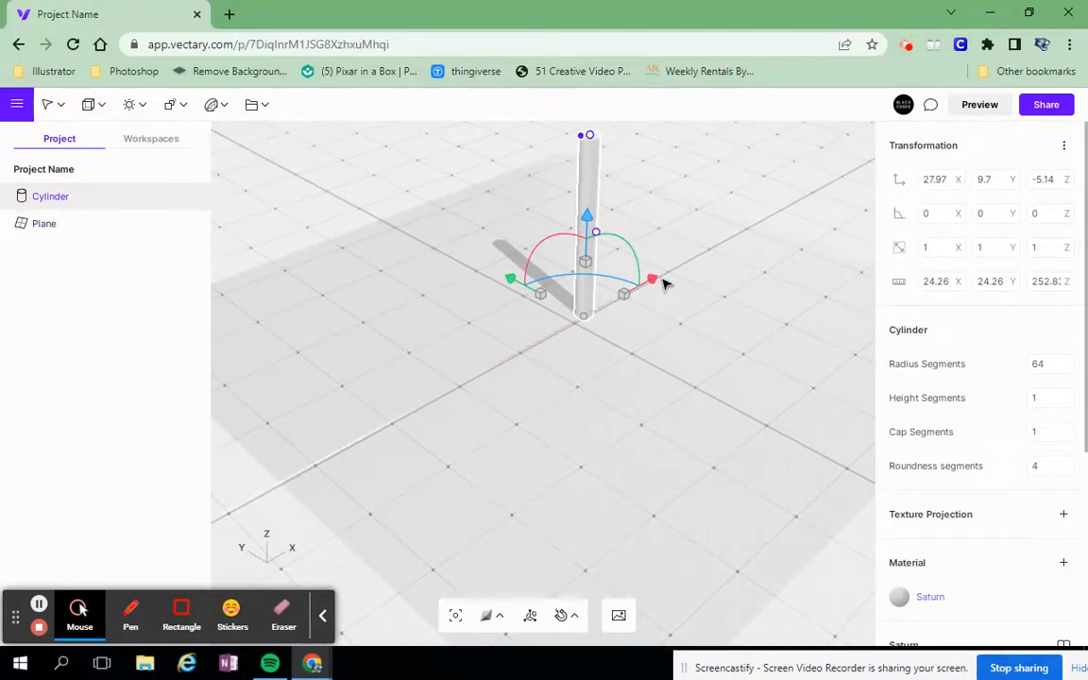
drag(658, 281, 534, 348)
drag(393, 346, 689, 318)
scroll(690, 318, down, 3)
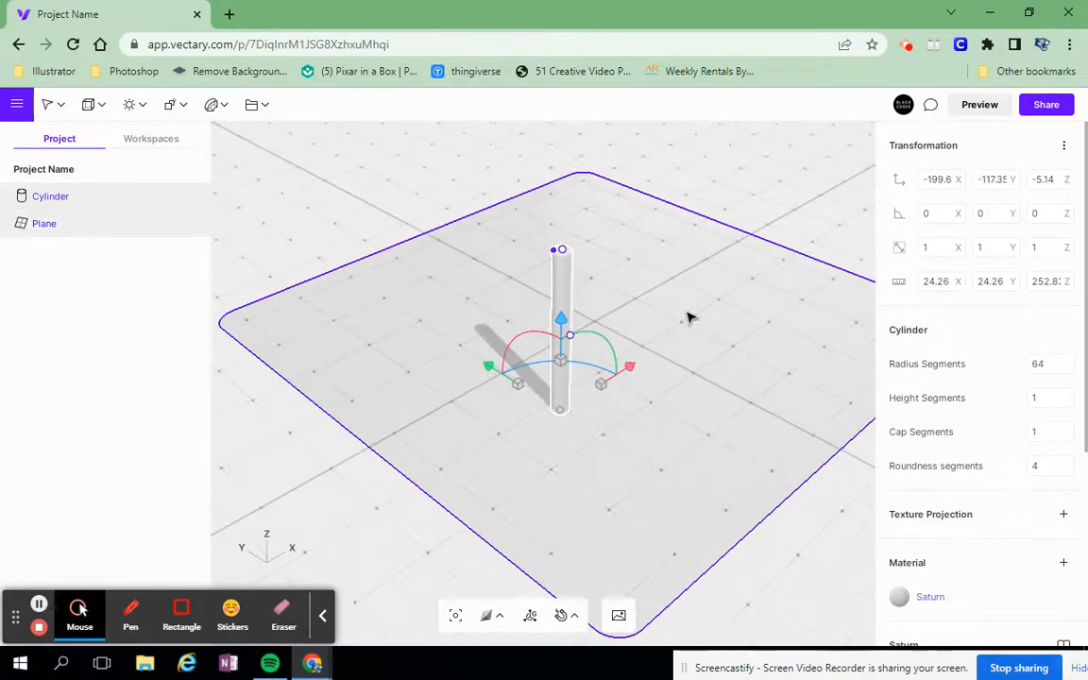
Add a sphere, raise it to about Z 317, and shift it along X toward the pole.
scroll(689, 318, up, 3)
mouse_move(787, 166)
mouse_down()
mouse_move(792, 224)
mouse_move(663, 233)
mouse_move(643, 48)
mouse_move(856, 67)
mouse_move(869, 170)
mouse_move(825, 226)
mouse_move(811, 150)
mouse_move(790, 149)
mouse_up()
drag(734, 186, 770, 208)
drag(436, 209, 560, 198)
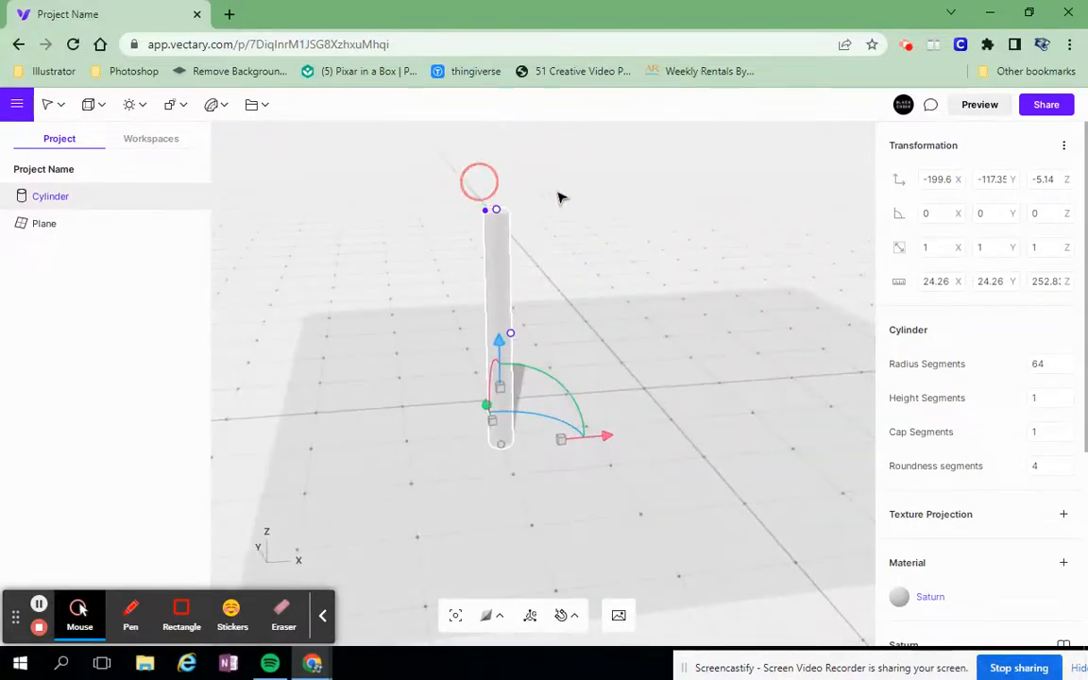
drag(626, 218, 575, 203)
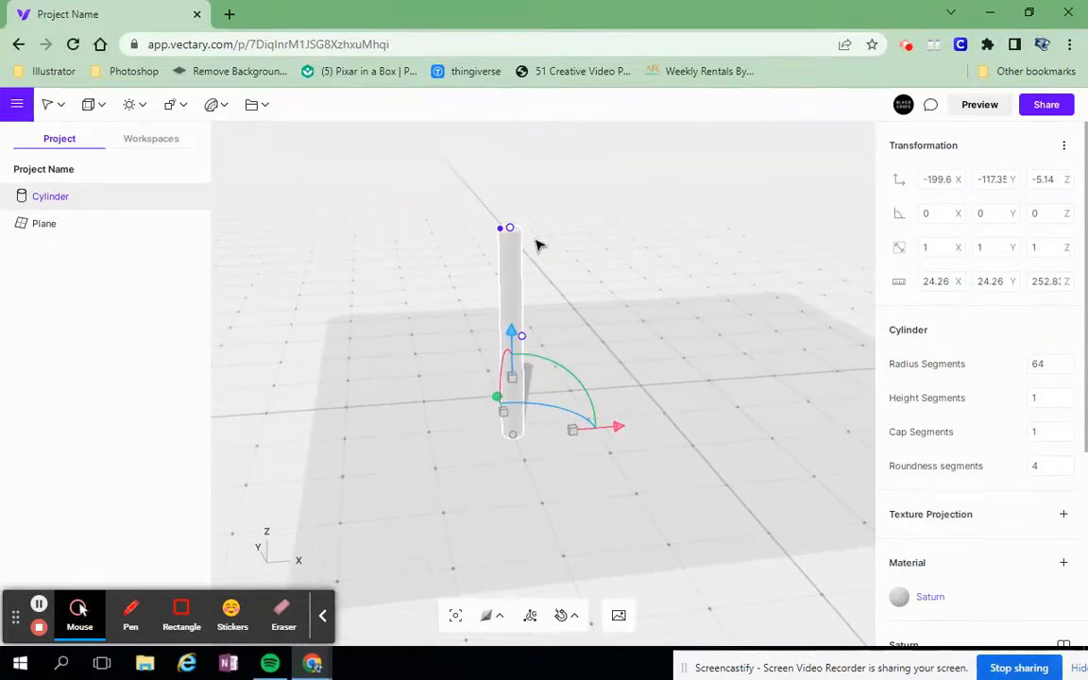
drag(593, 241, 570, 290)
mouse_move(114, 112)
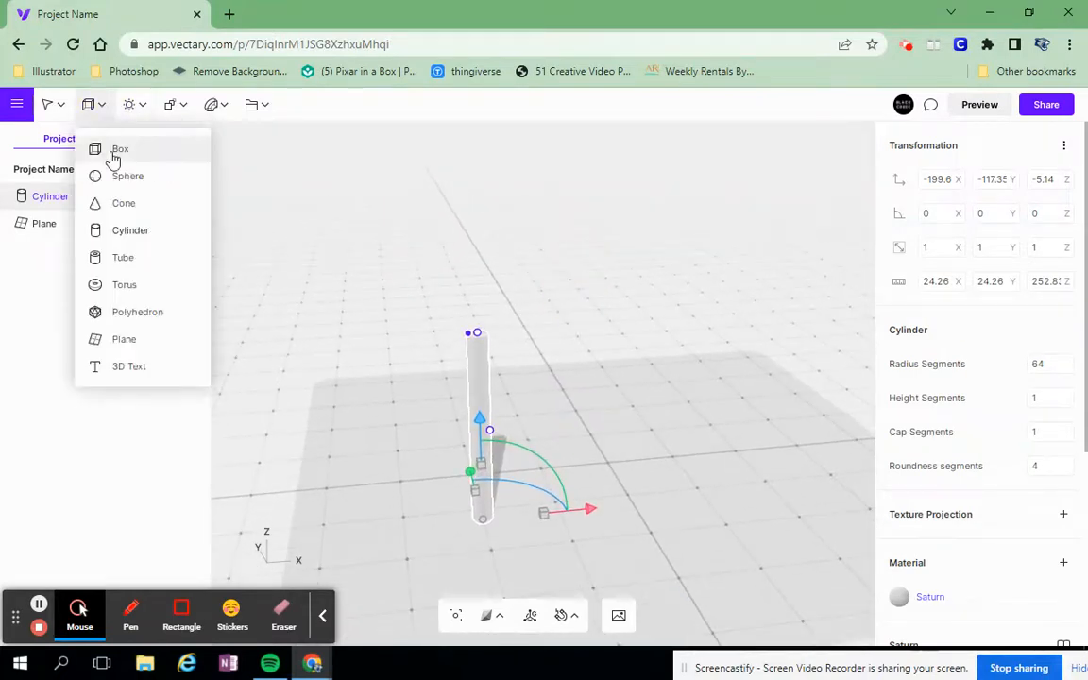
click(127, 179)
drag(610, 364, 614, 118)
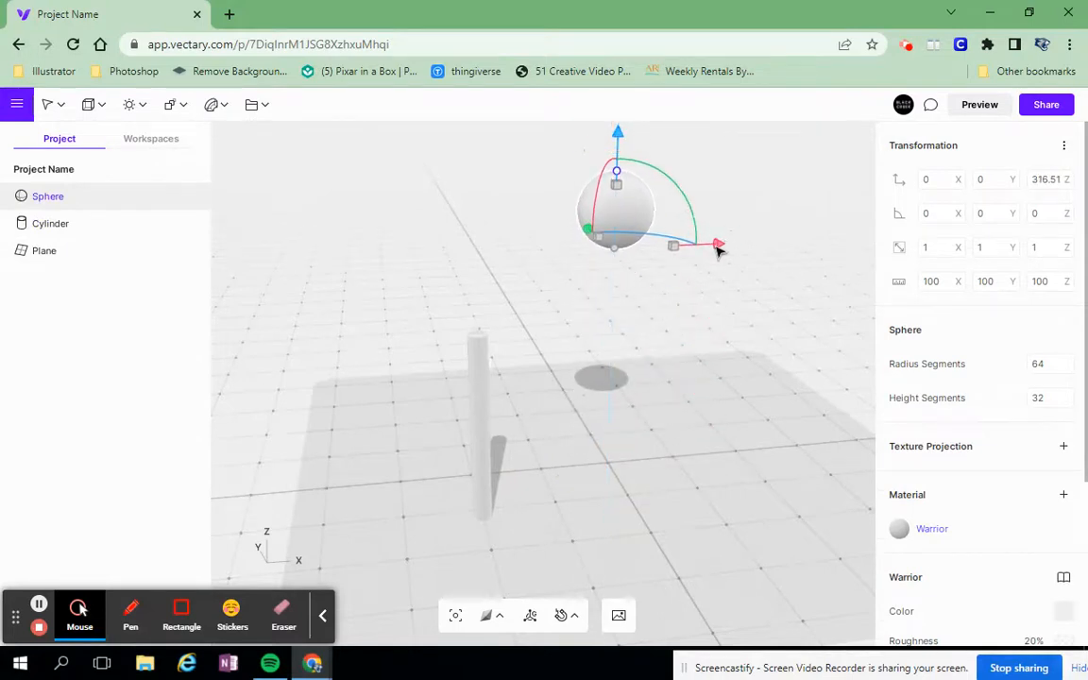
drag(642, 257, 553, 272)
Position the sphere above the pole at about X -192, Y -160.
click(609, 248)
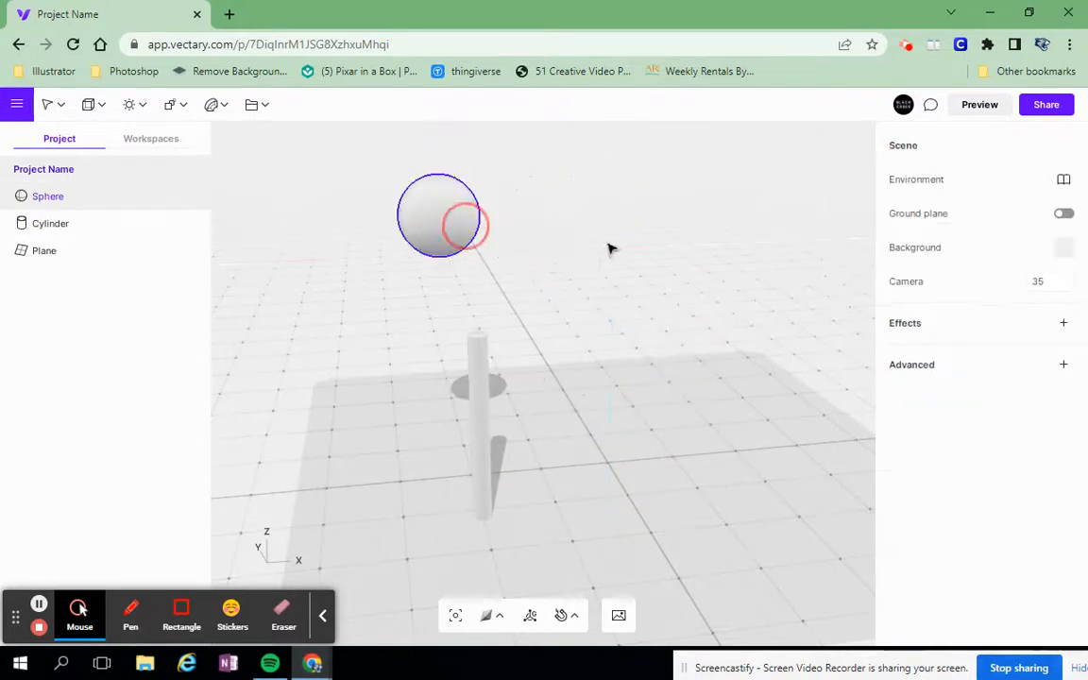
drag(688, 252, 604, 276)
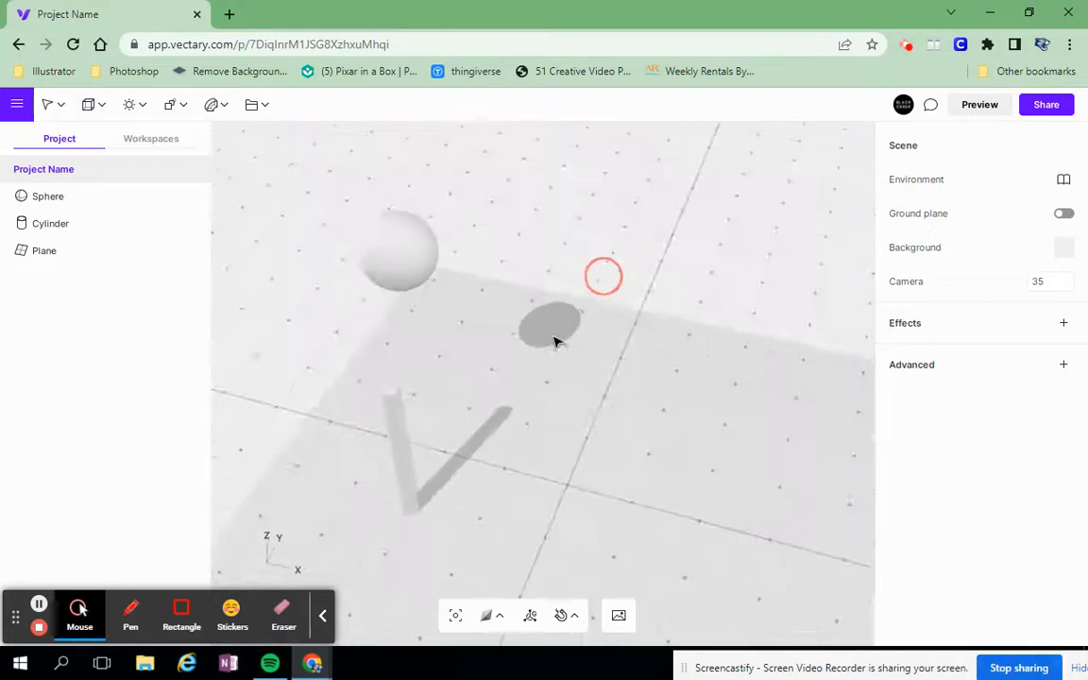
click(451, 223)
drag(452, 227, 418, 307)
drag(449, 390, 493, 405)
drag(554, 226, 604, 150)
drag(568, 233, 551, 230)
Add a cone, tilt it to point diagonally downward, and move it up to the sphere.
click(104, 106)
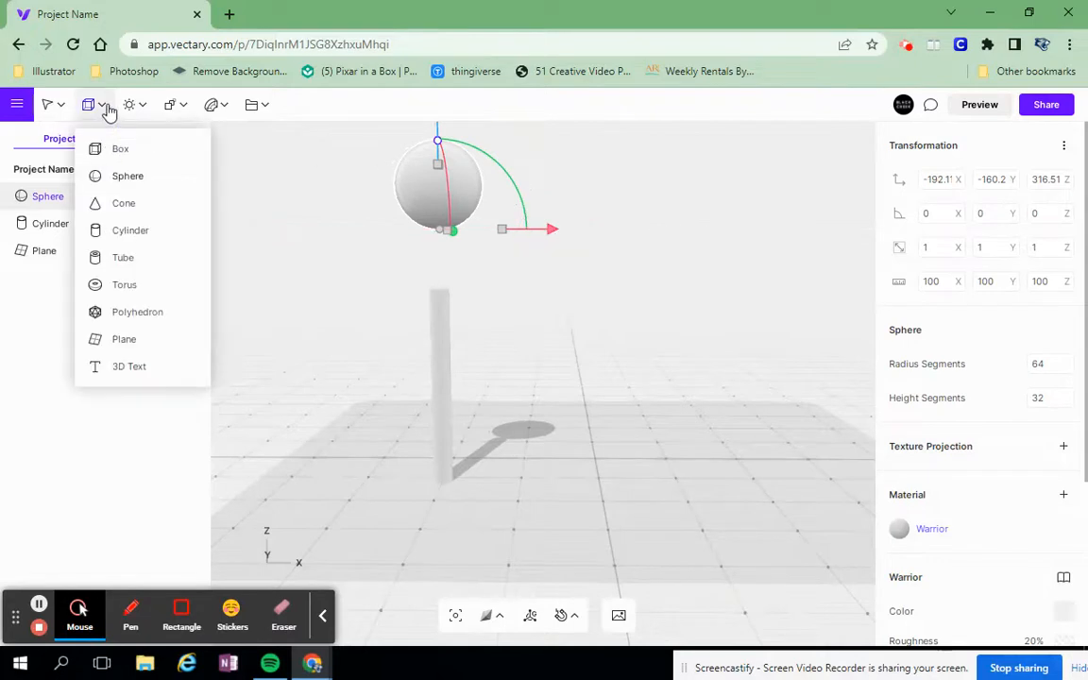
drag(97, 204, 221, 201)
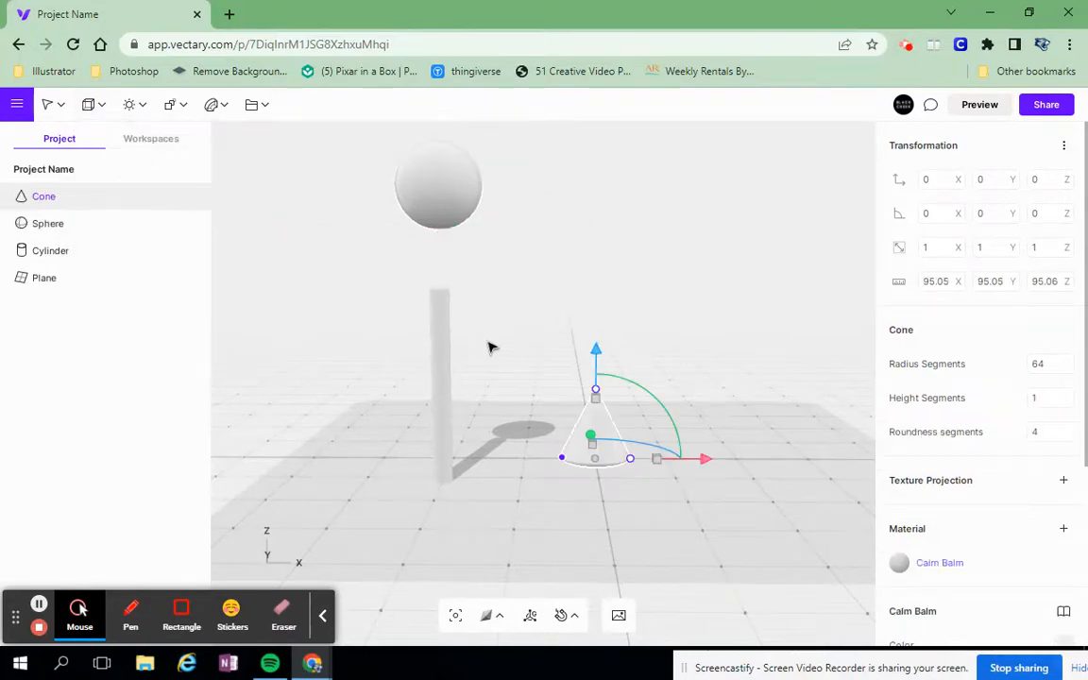
drag(642, 389, 632, 606)
drag(595, 351, 587, 127)
drag(709, 228, 578, 230)
Scale the cone to about 0.58 and seat it against the sphere's lower side at about X -166, Y -161, Z 336.
drag(766, 174, 442, 232)
drag(509, 219, 653, 269)
drag(422, 352, 580, 244)
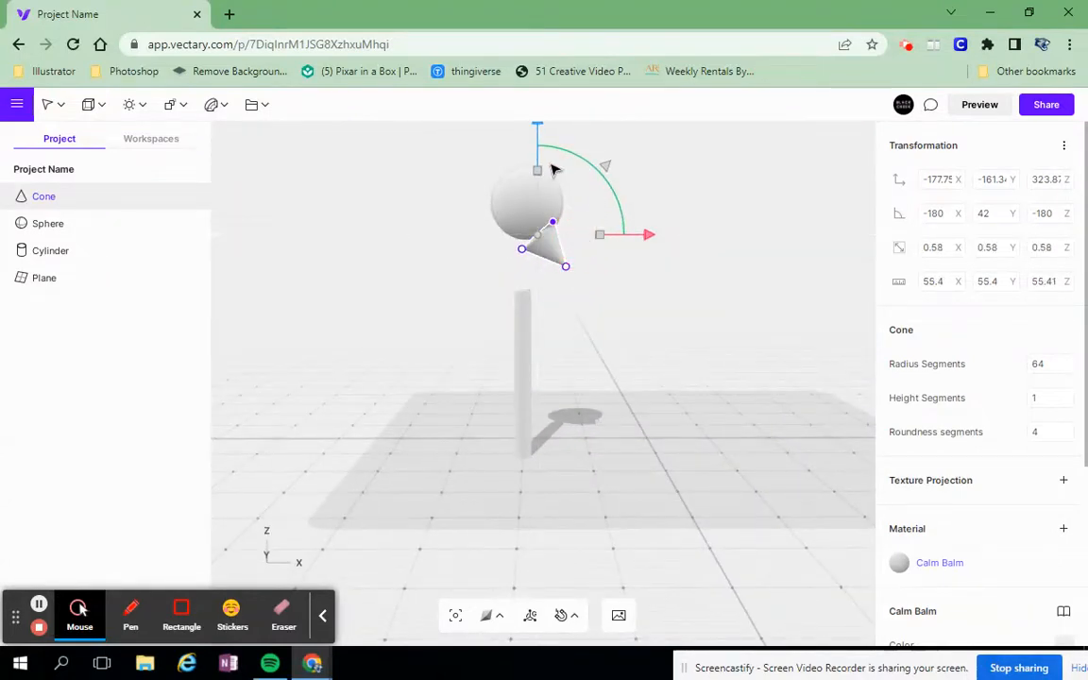
drag(543, 134, 539, 126)
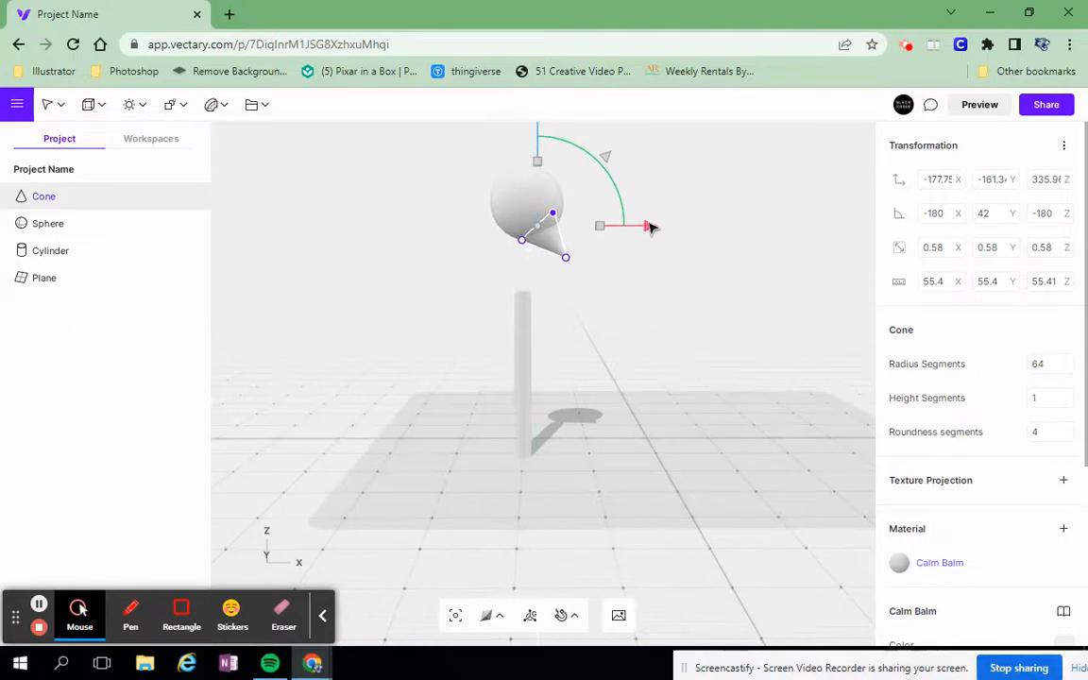
drag(649, 226, 658, 228)
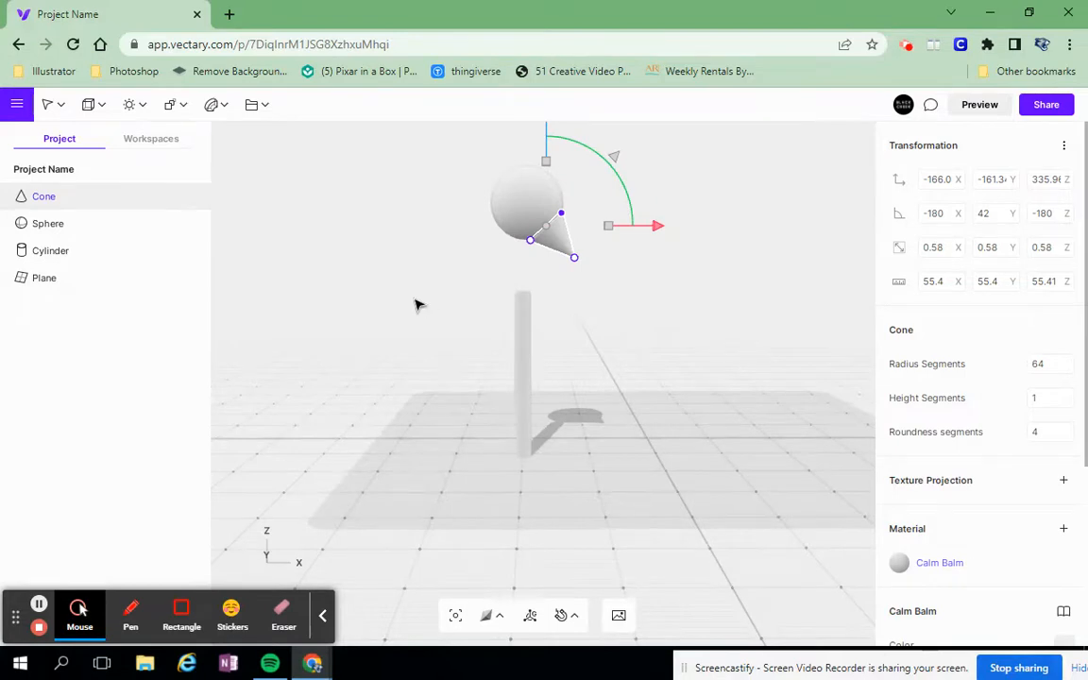
Color the sphere's material pale yellow, E3D47D, with hue 51°, saturation 45% and brightness 89%.
click(530, 202)
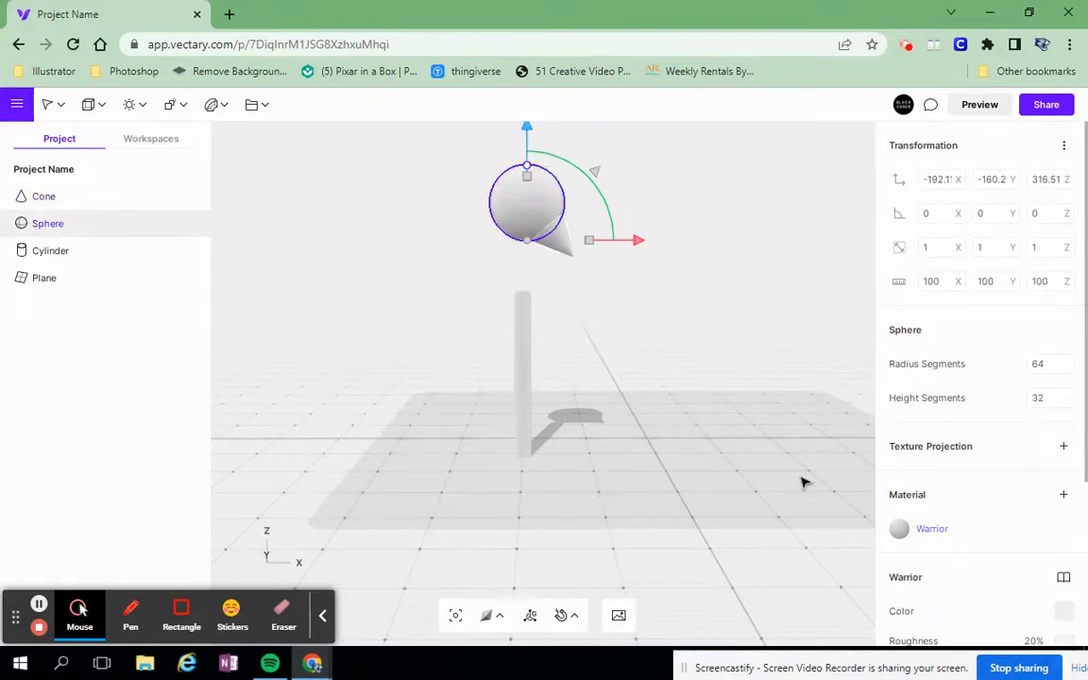
click(1063, 611)
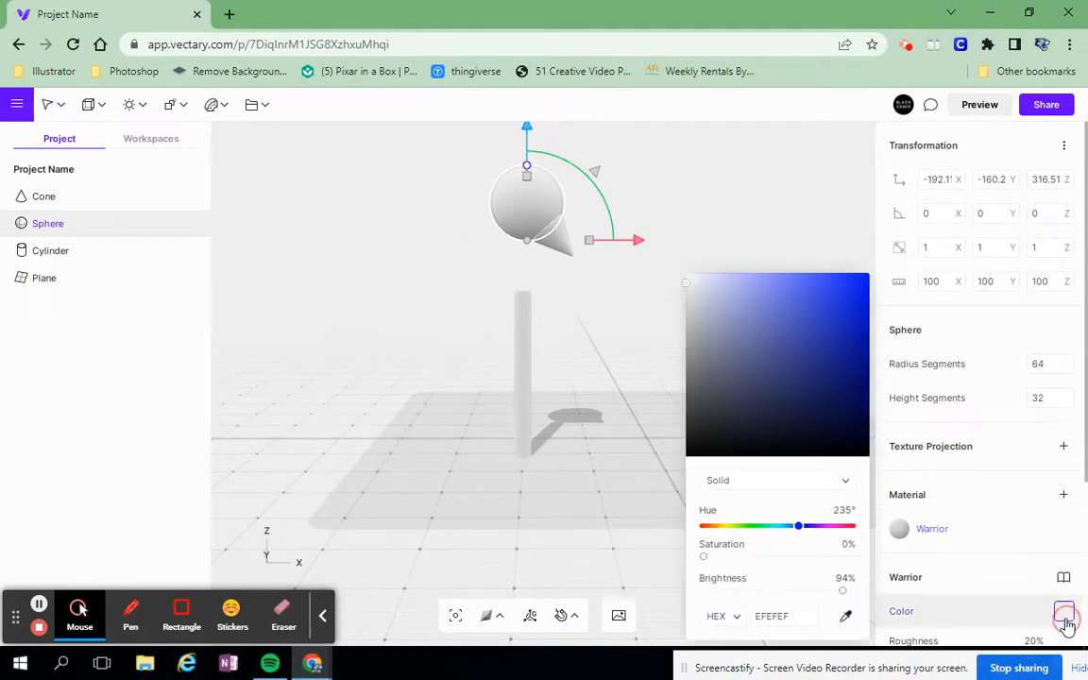
click(724, 526)
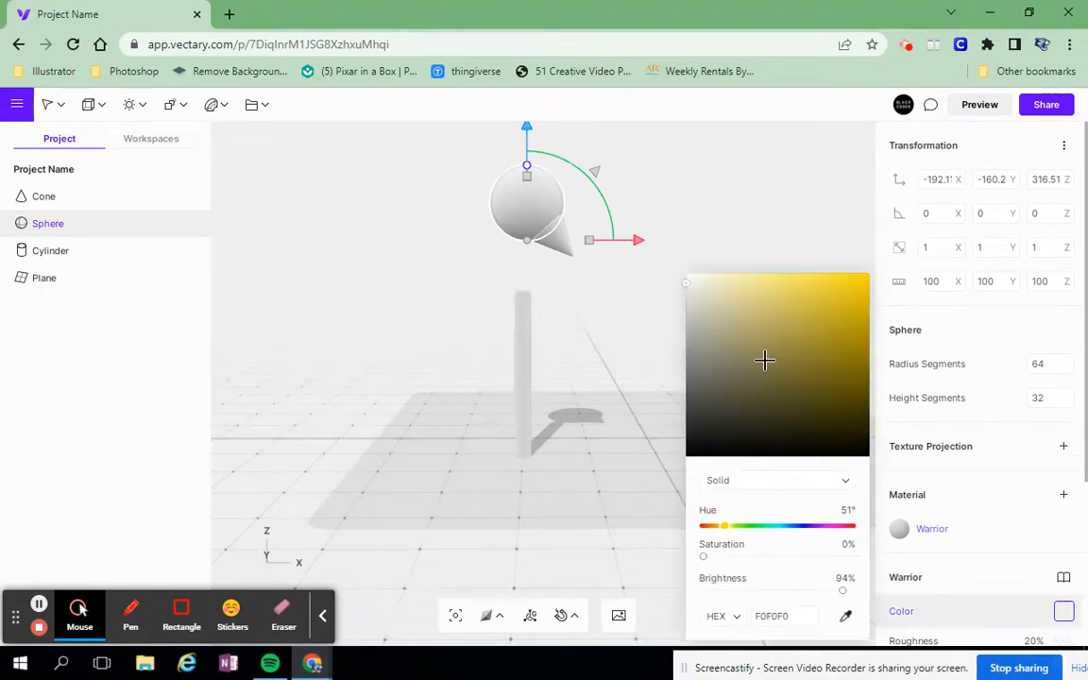
click(804, 340)
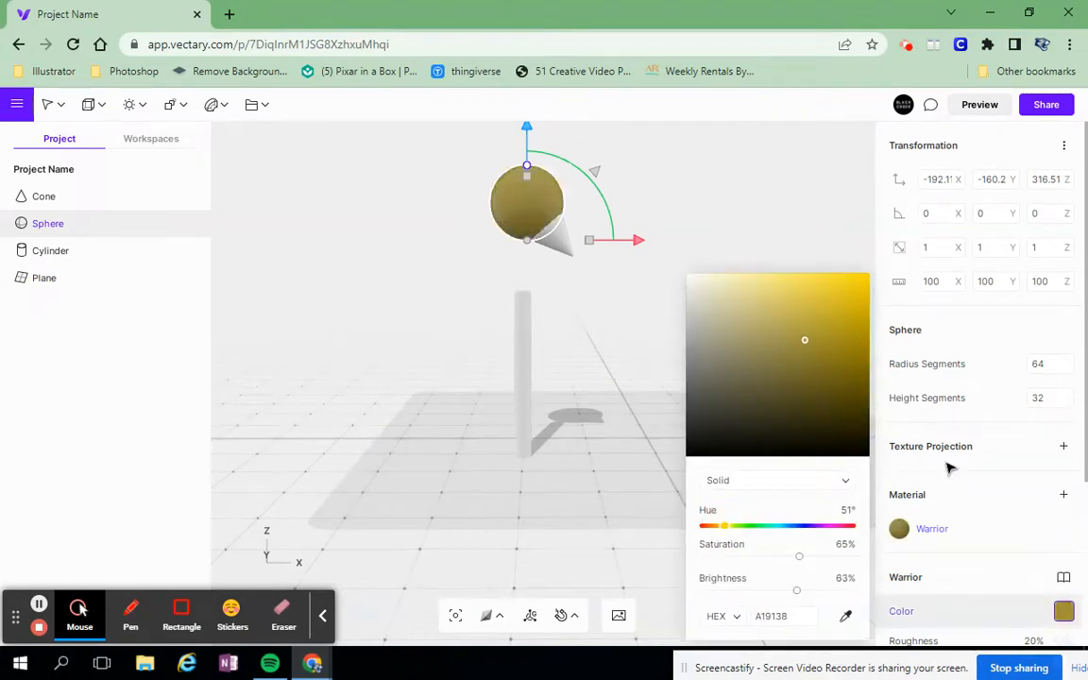
drag(803, 562, 840, 604)
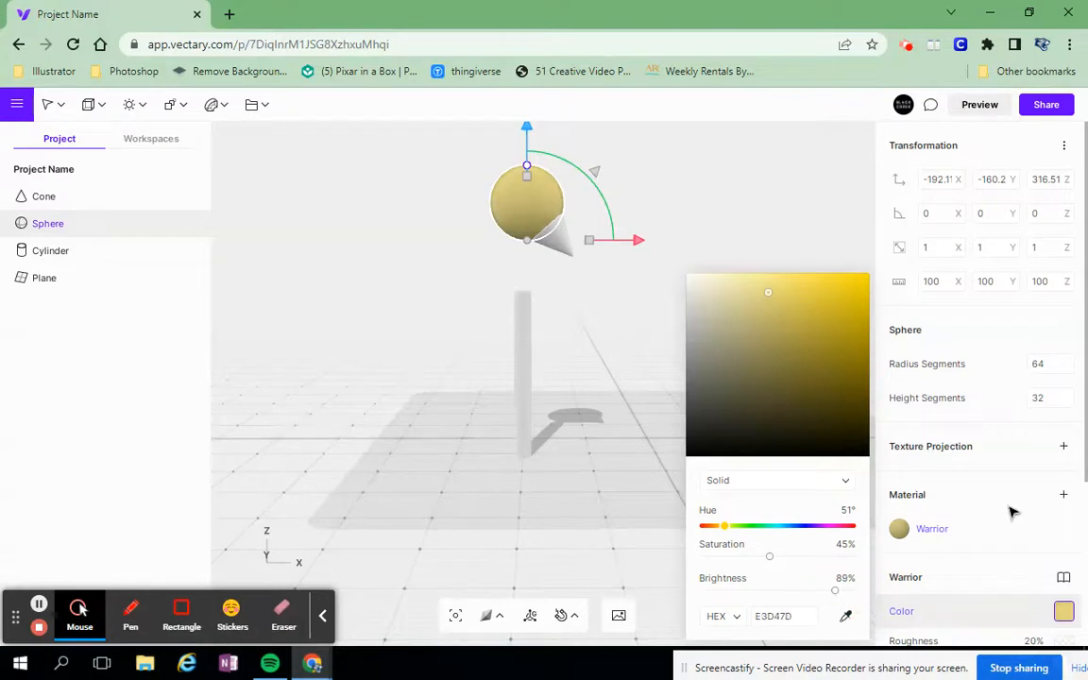
scroll(1012, 510, down, 3)
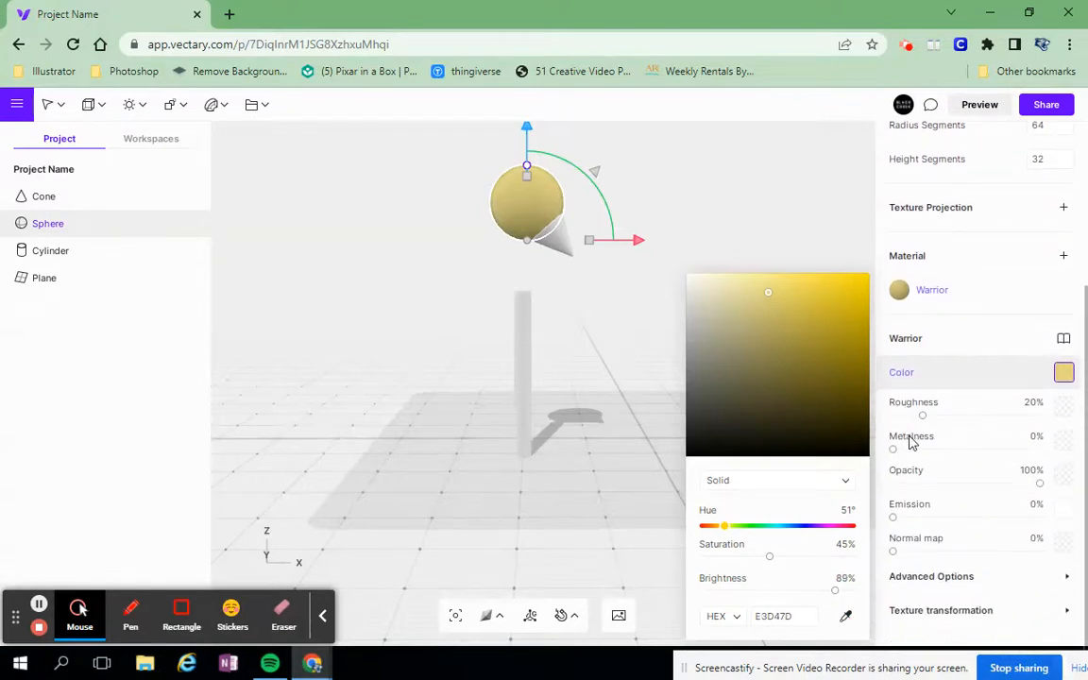
Color the cone's material bright purple, AC21C4, with hue 291°, saturation 83% and brightness 77%.
drag(897, 451, 875, 466)
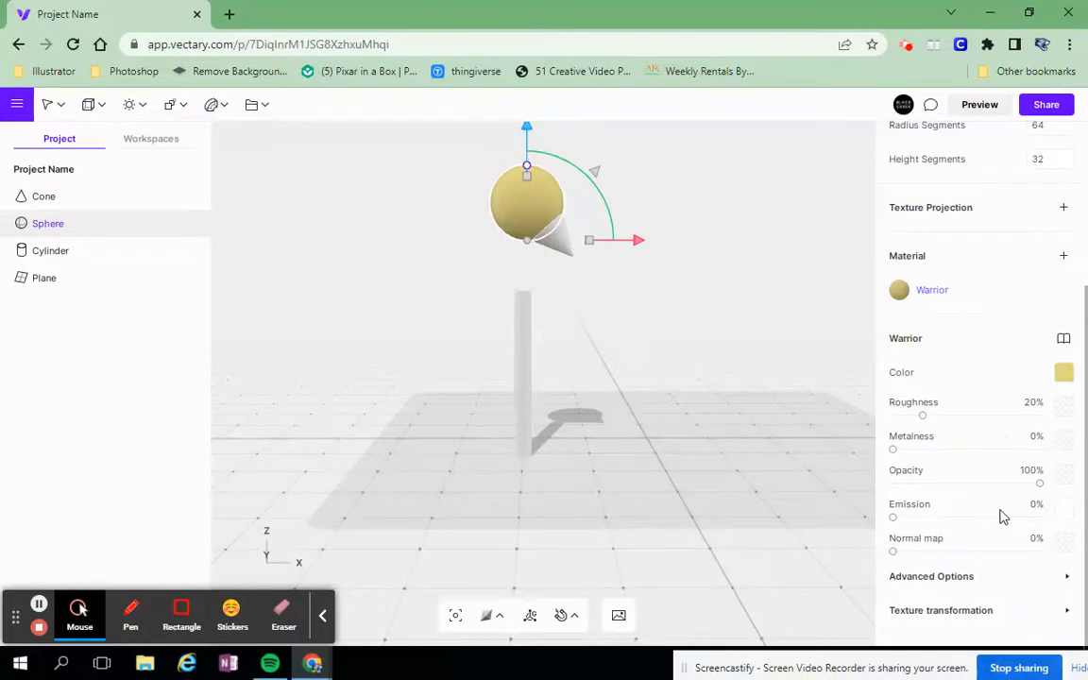
click(553, 237)
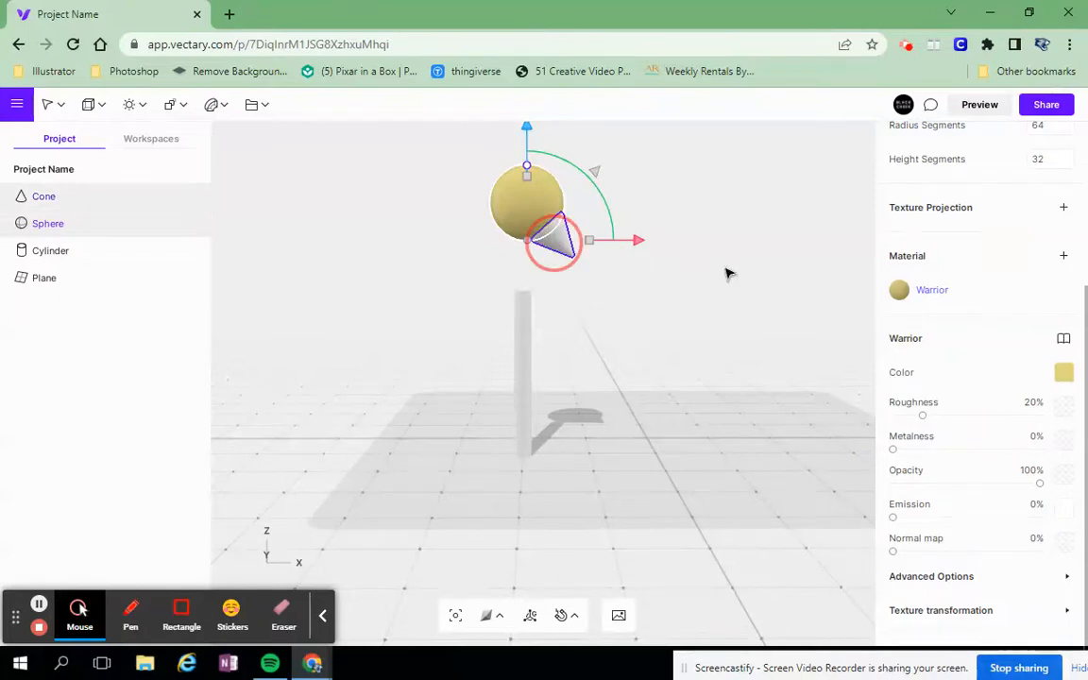
click(1048, 392)
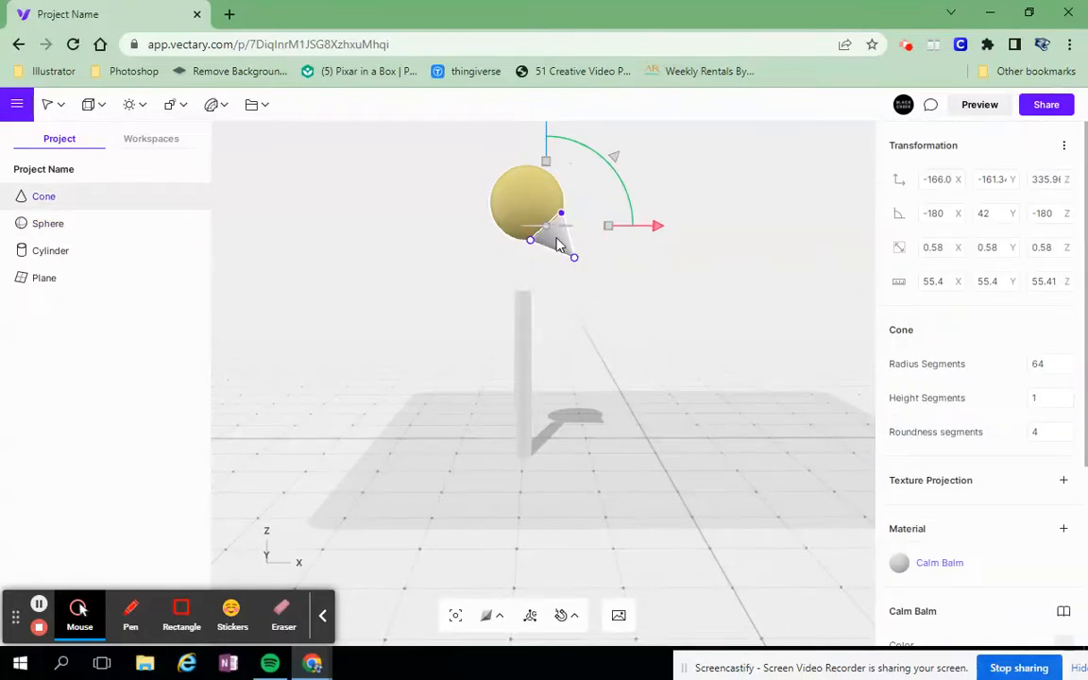
scroll(1015, 529, down, 2)
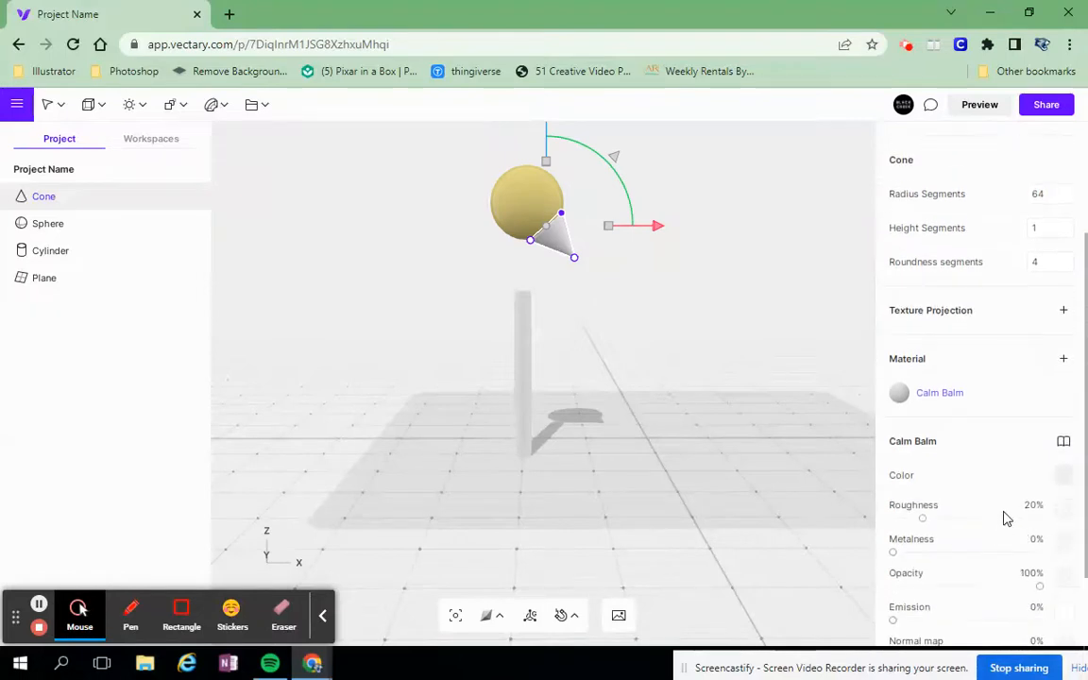
click(1063, 475)
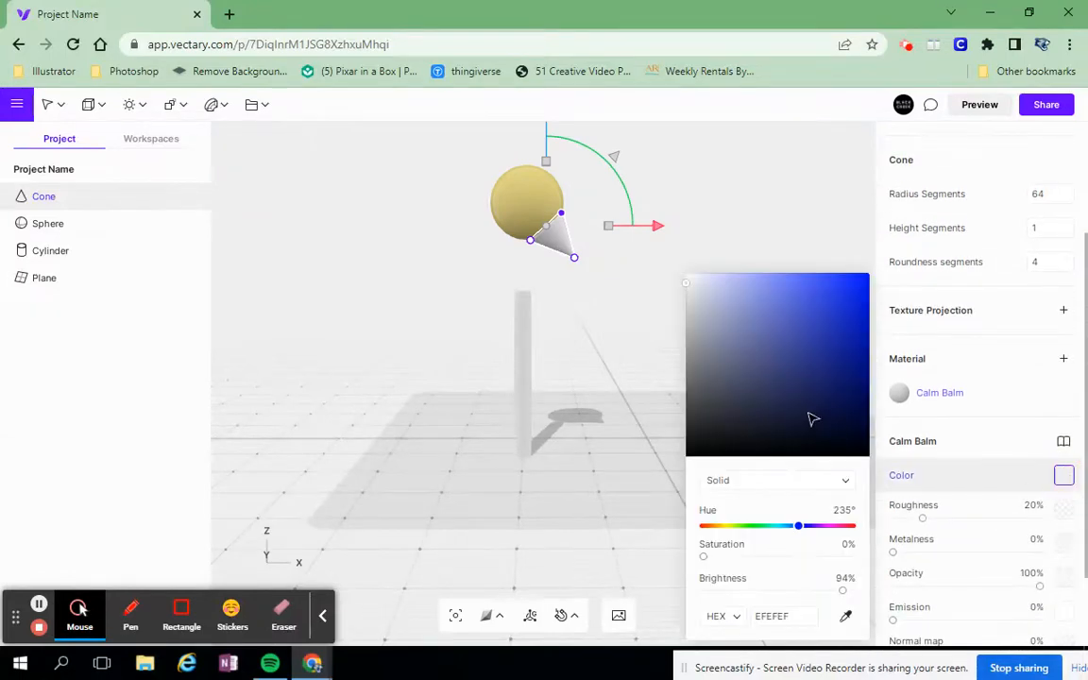
click(822, 526)
click(807, 397)
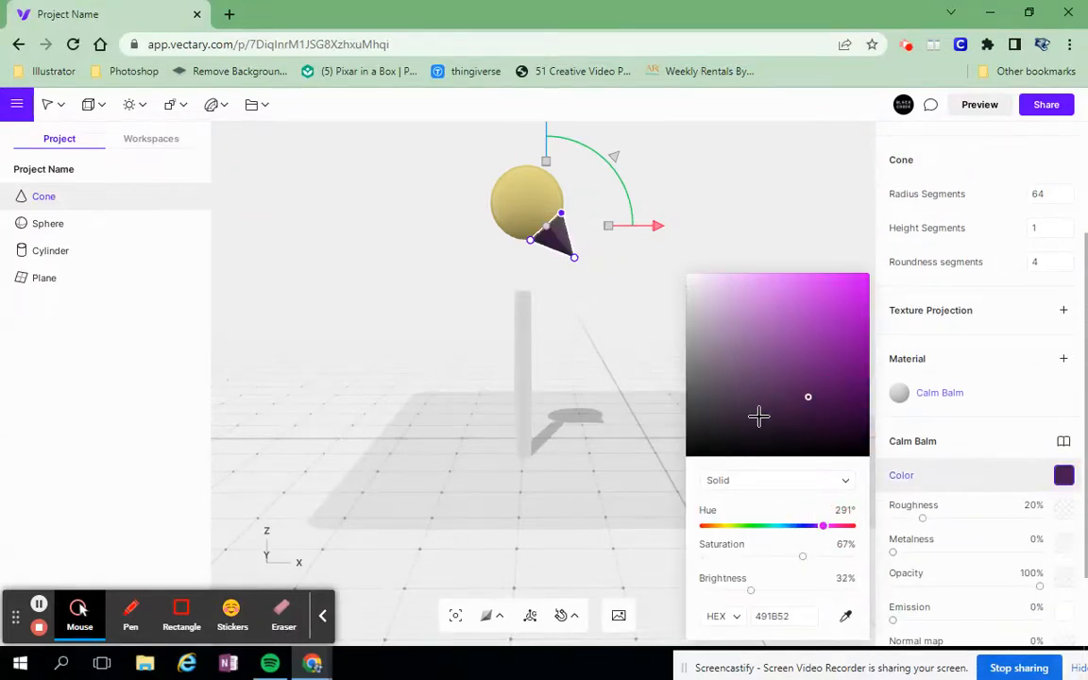
click(837, 314)
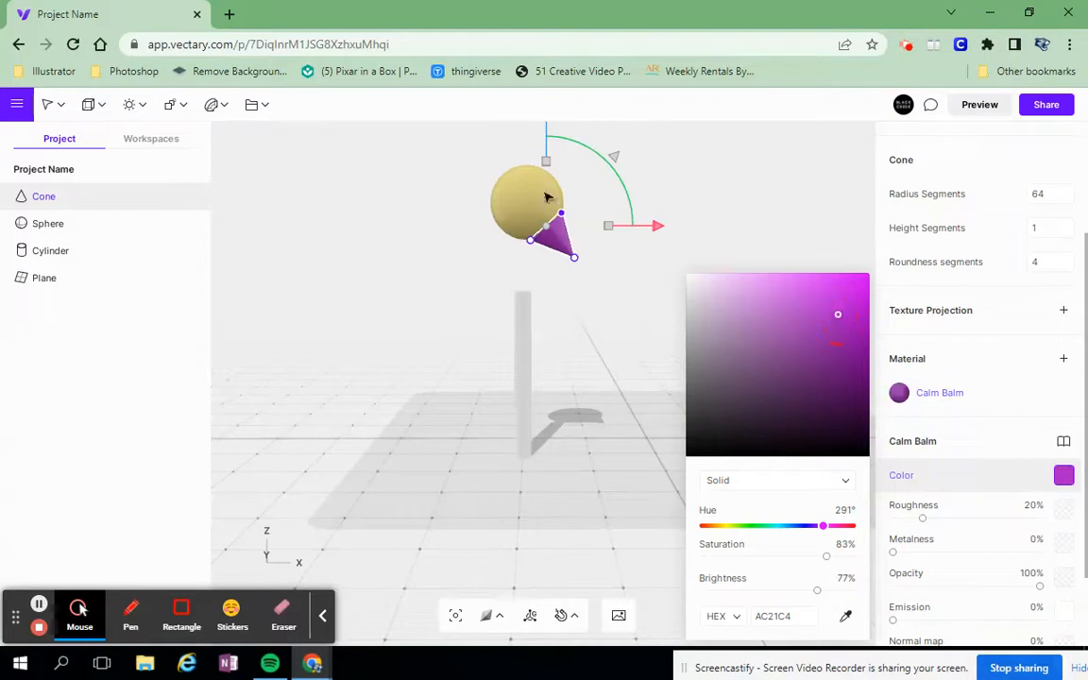